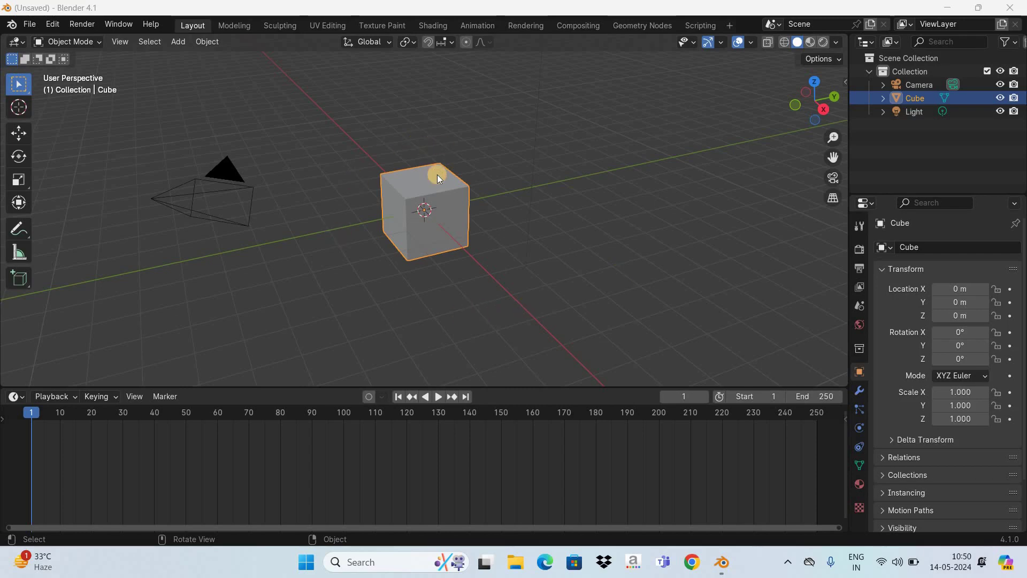
Insert a location, rotation and scale keyframe for the cube at frame 1 and advance the timeline to frame 60
click(457, 266)
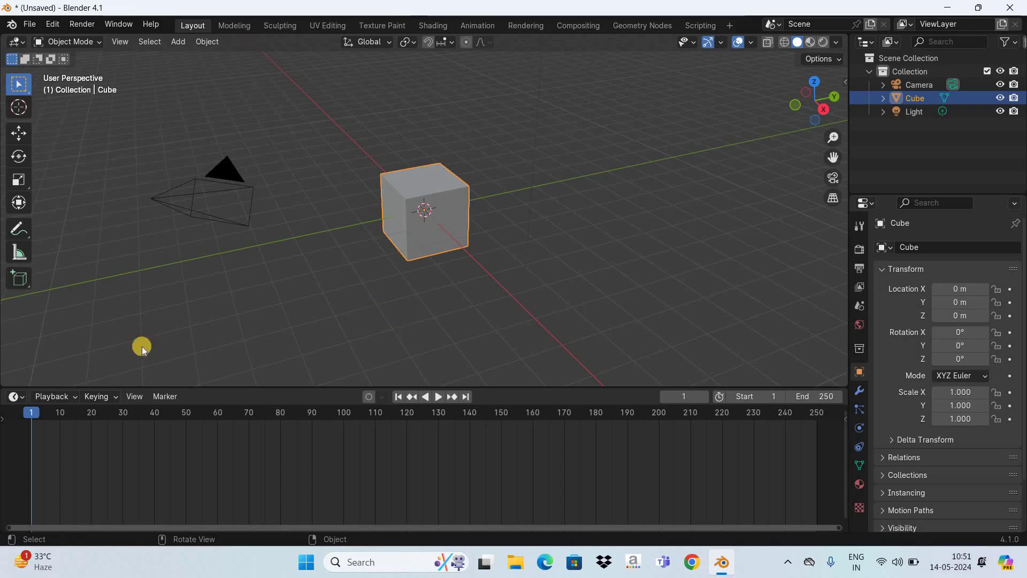
key(i)
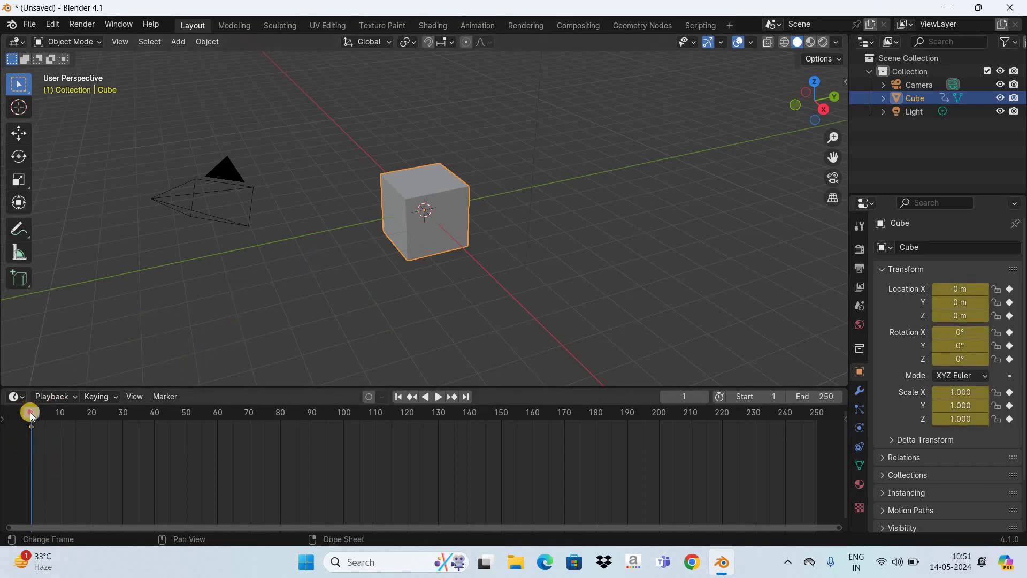
key(space)
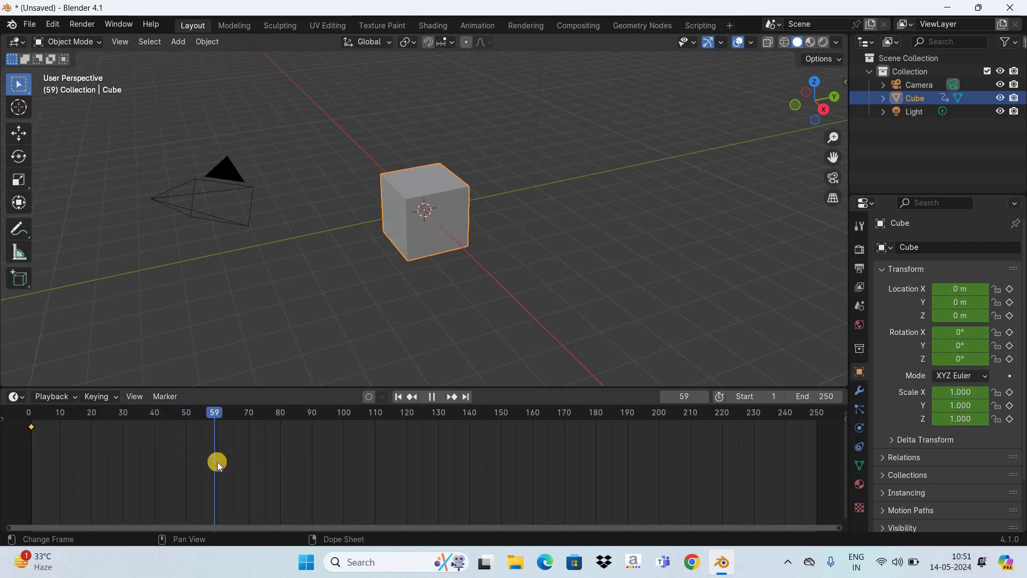
key(space)
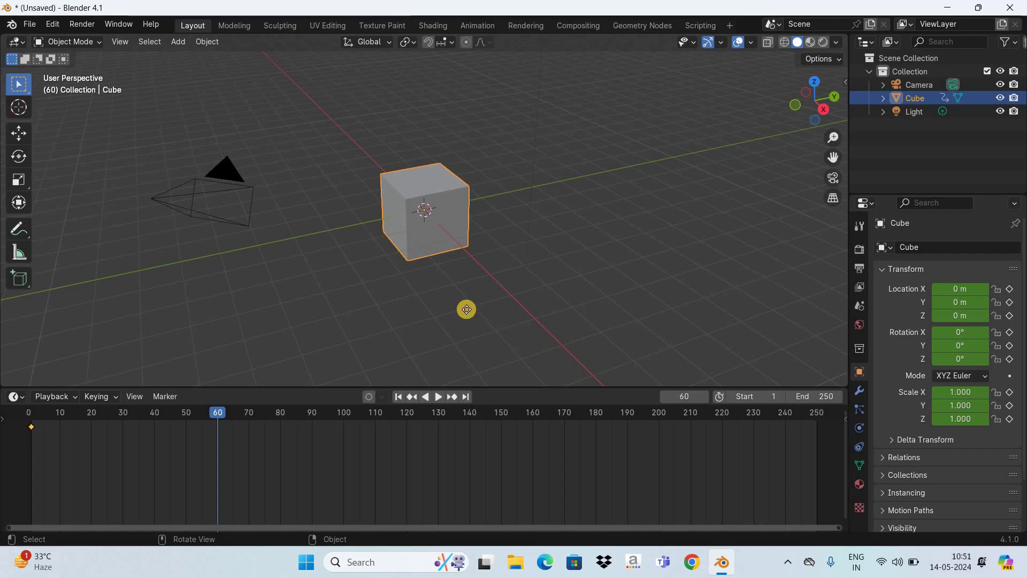
Move the cube about 14.27 m along the global Y axis and insert a keyframe for it at frame 60
key(g)
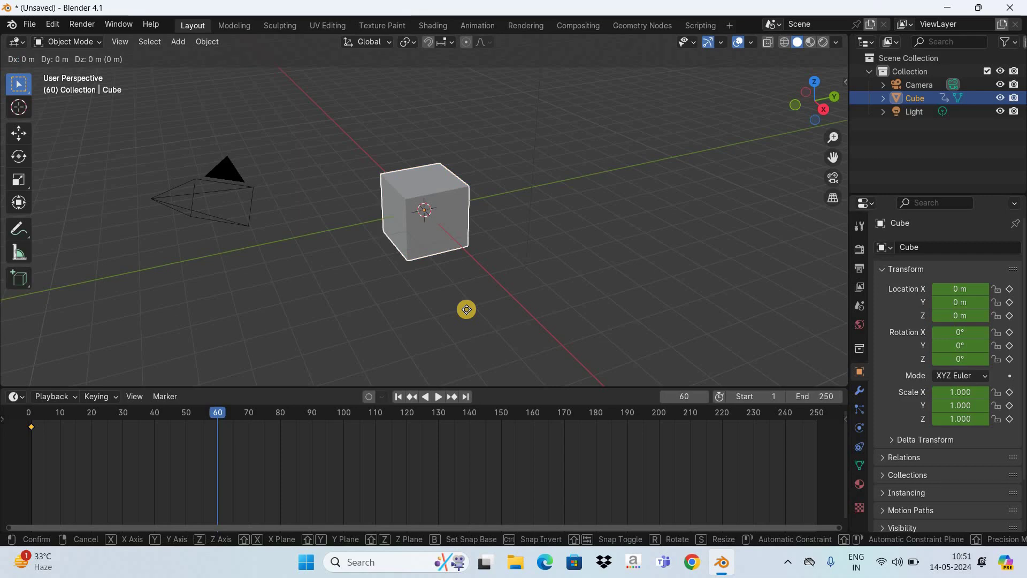
key(y)
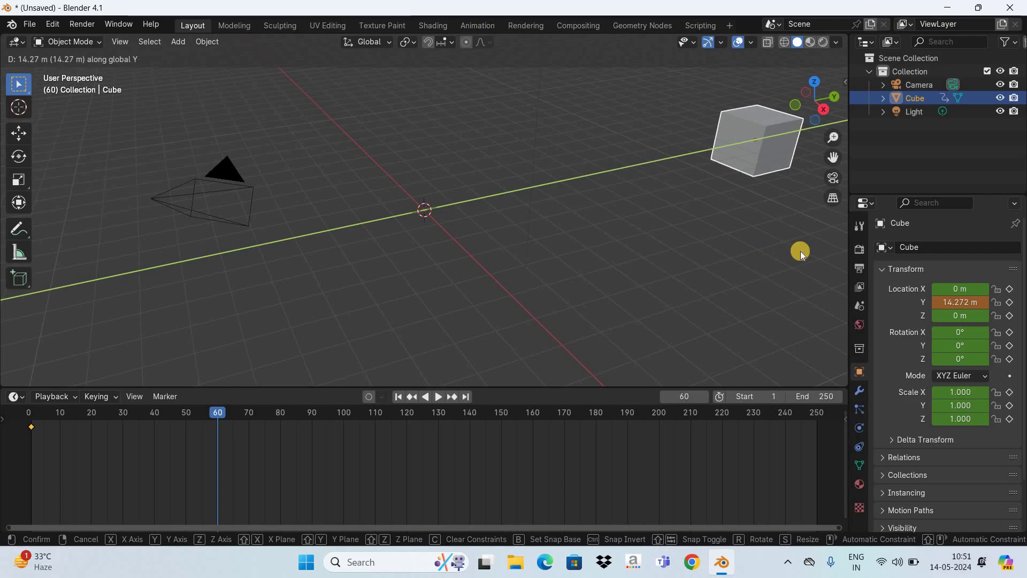
click(800, 251)
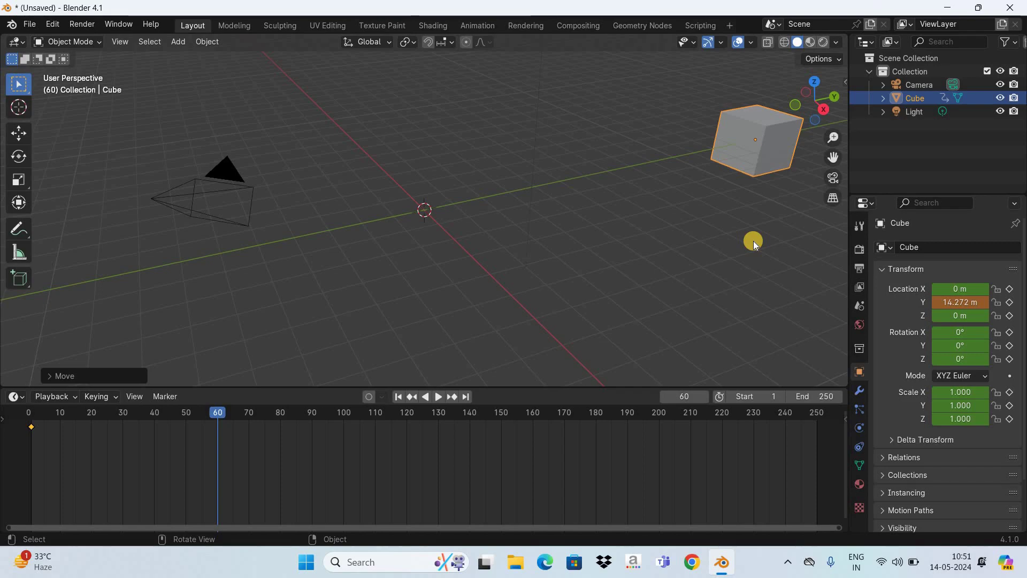
key(i)
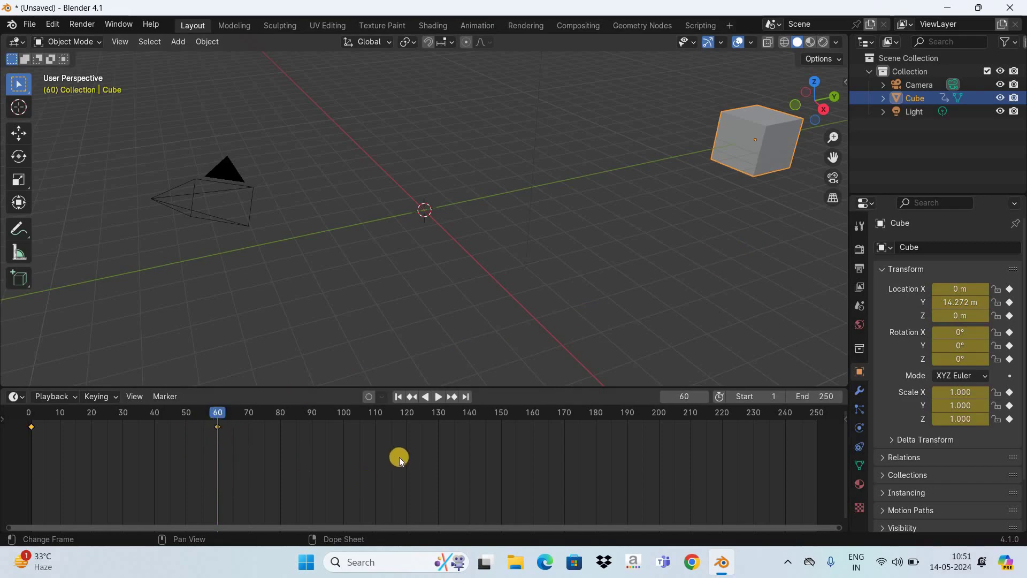
Play the cube's movement twice from frame 1 to review it, and return to the first frame
click(398, 396)
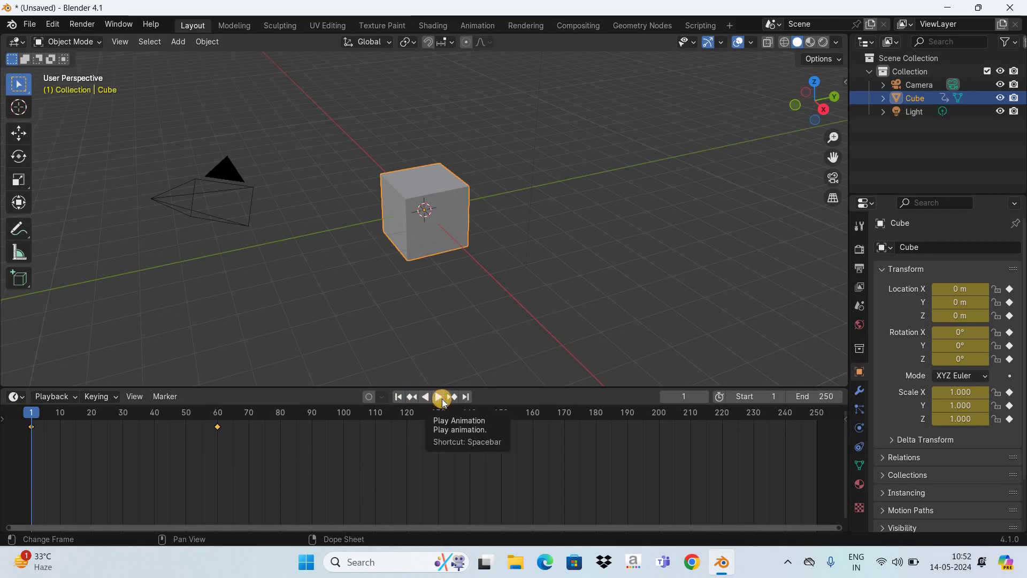
click(440, 399)
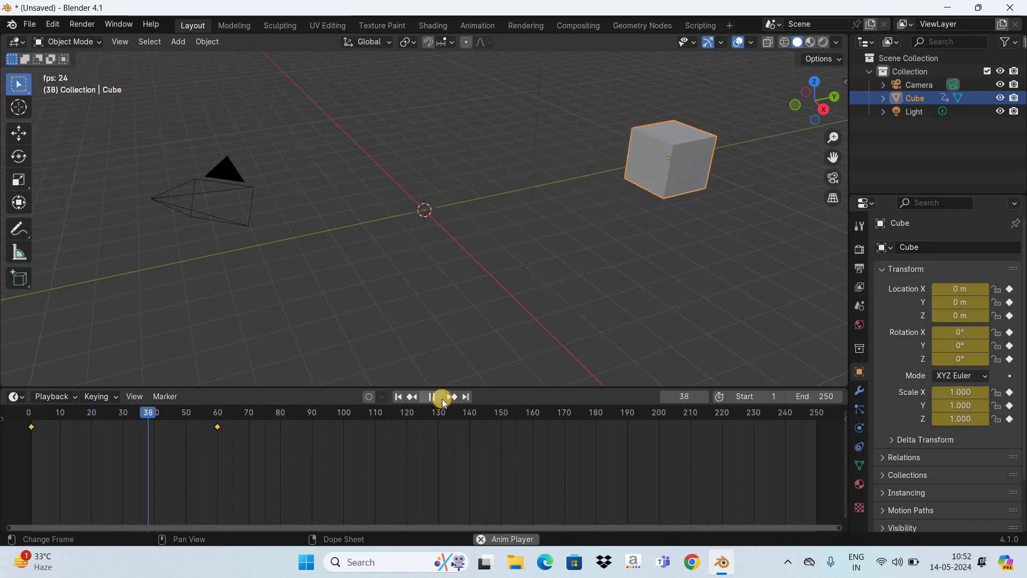
click(441, 398)
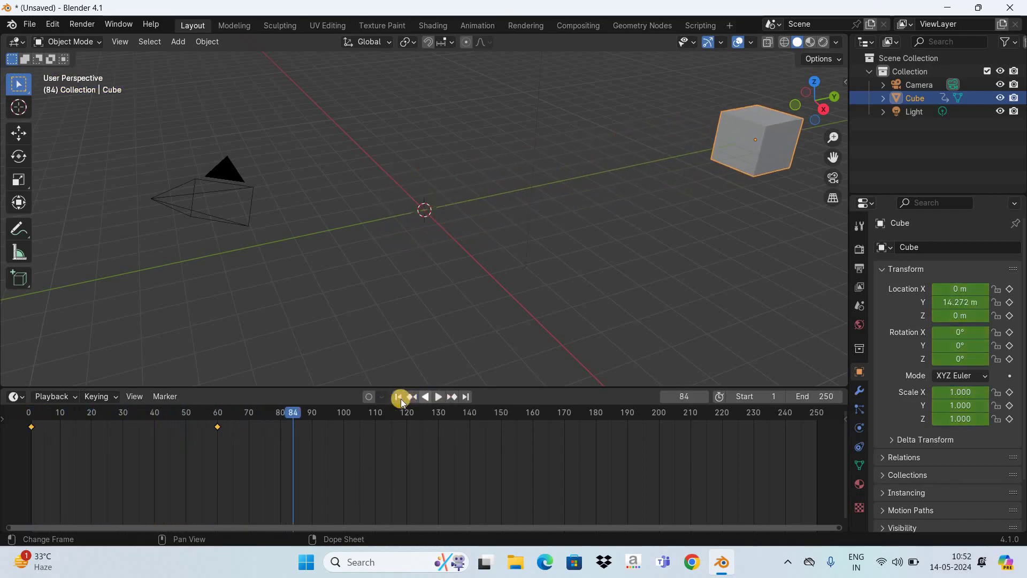
click(399, 397)
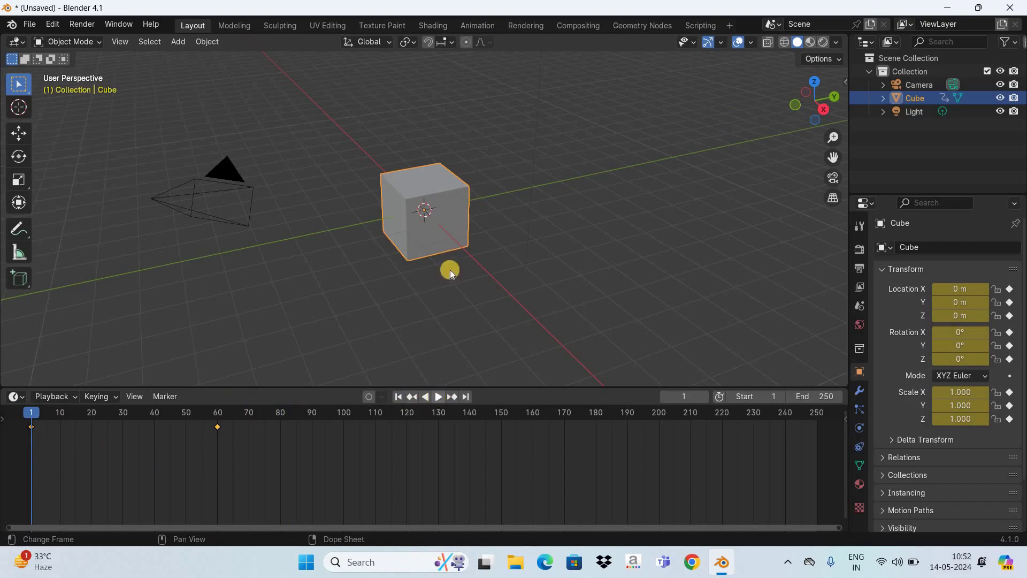
key(space)
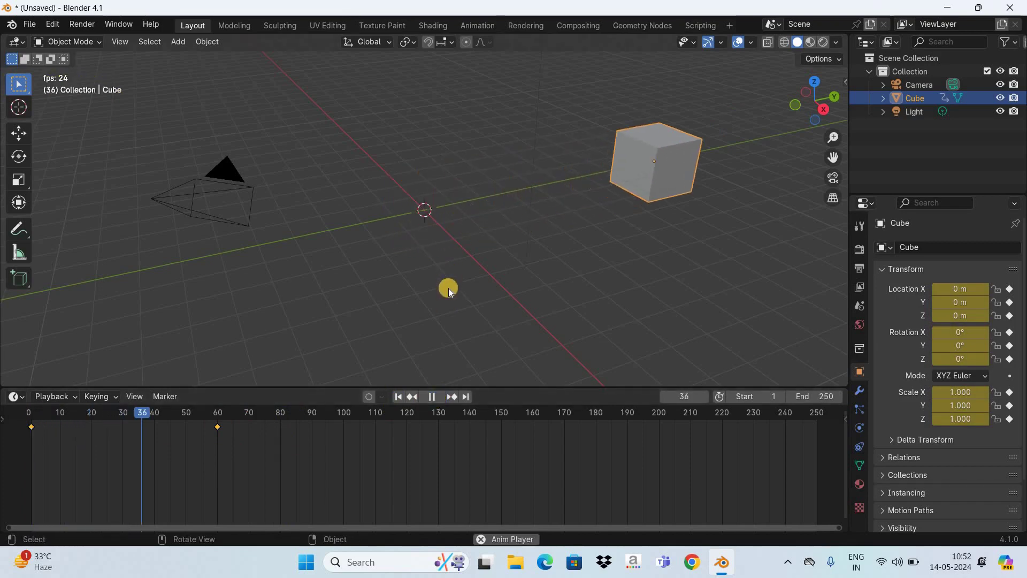
key(space)
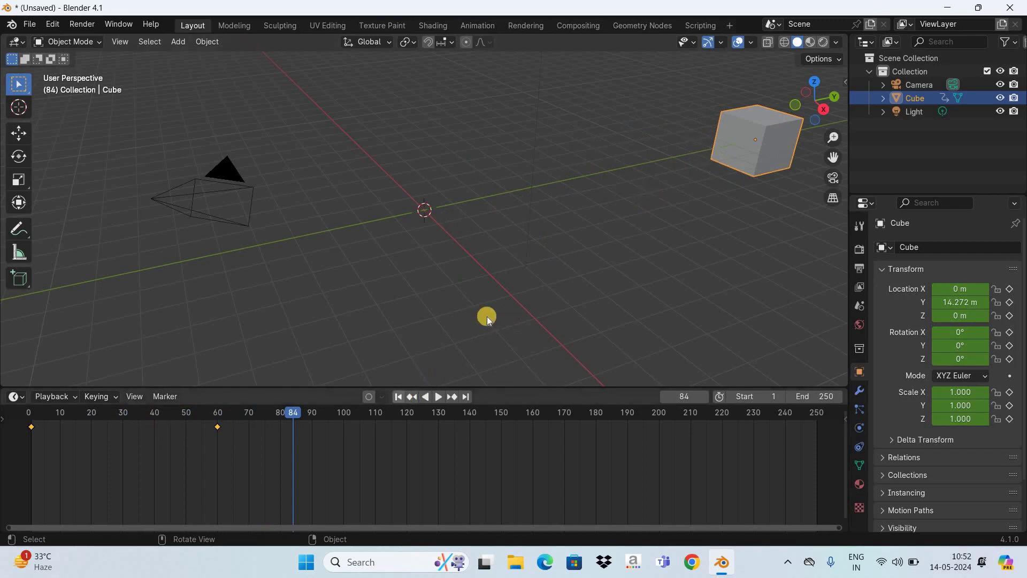
key(shift+Left)
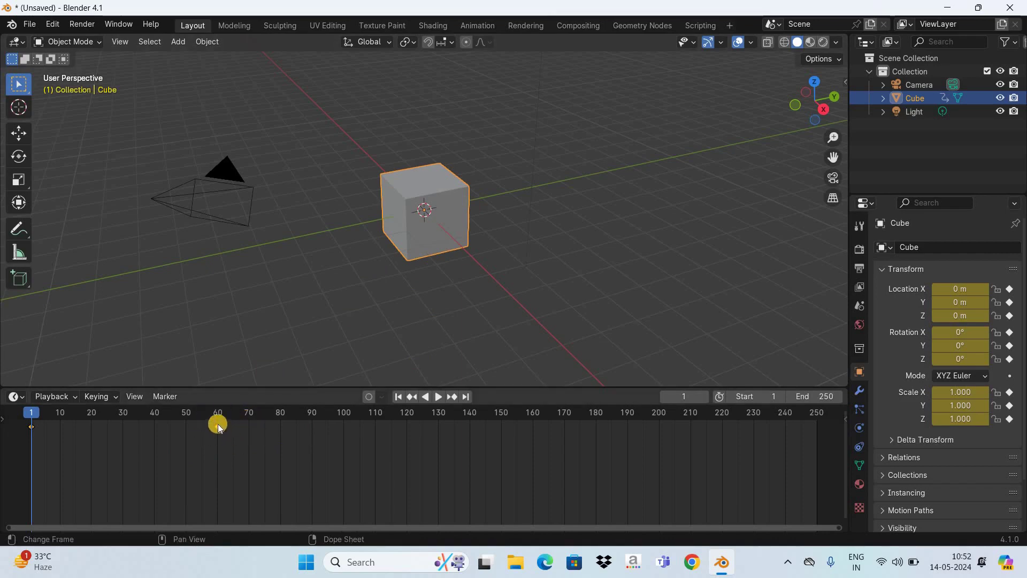
Move the cube's keyframe at frame 60 to frame 30 to speed up the movement
click(220, 441)
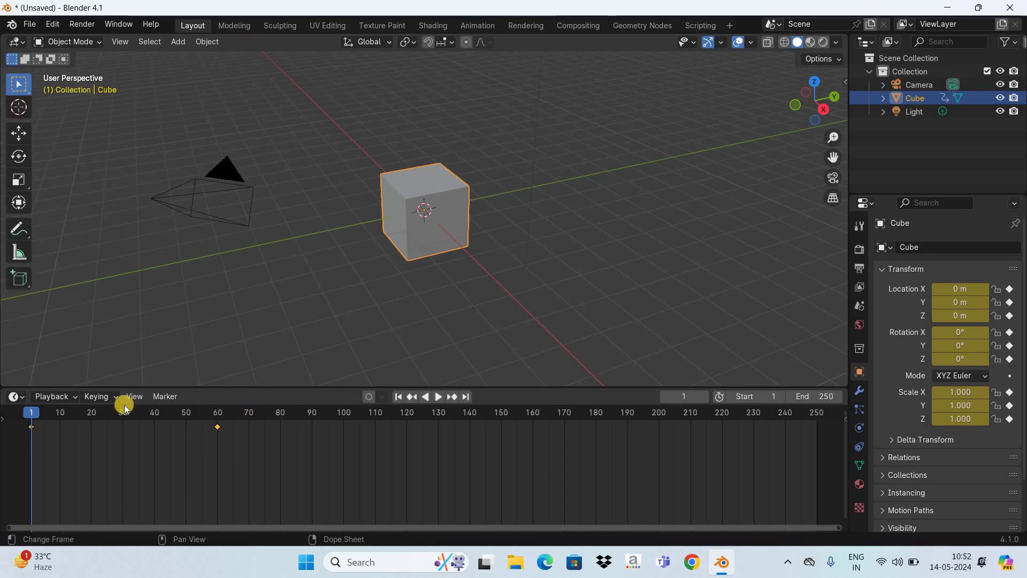
click(225, 426)
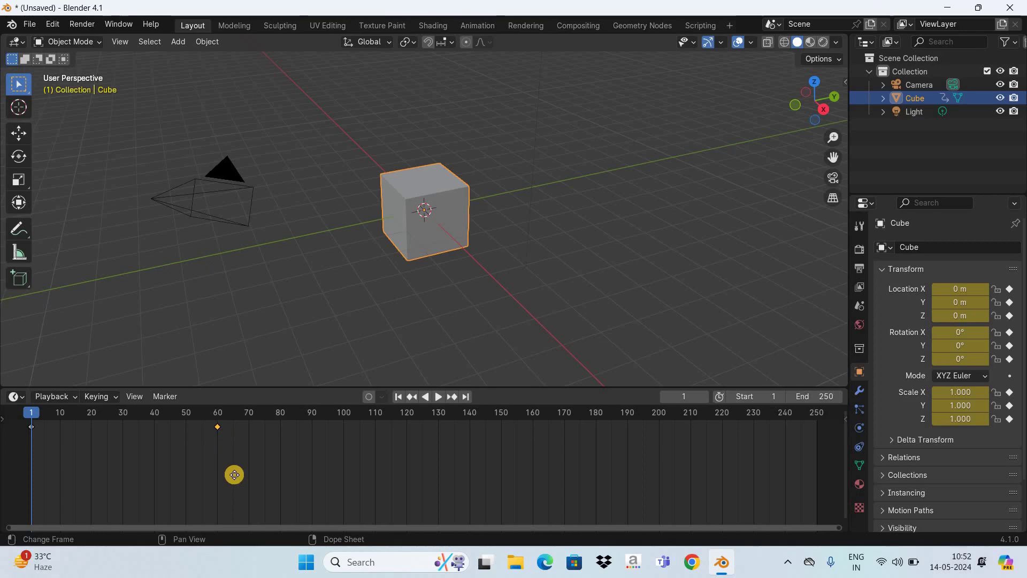
key(g)
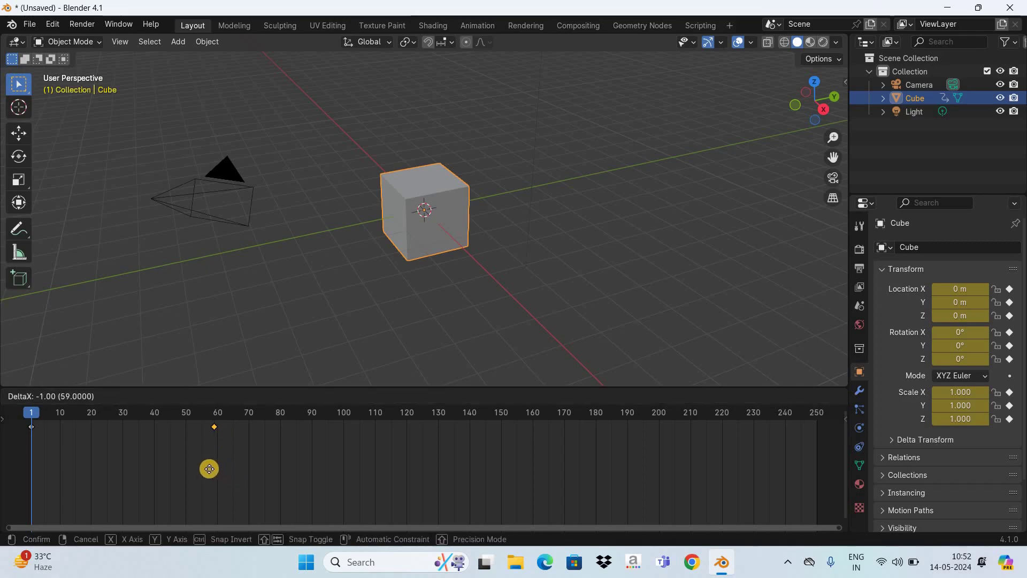
mouse_move(180, 463)
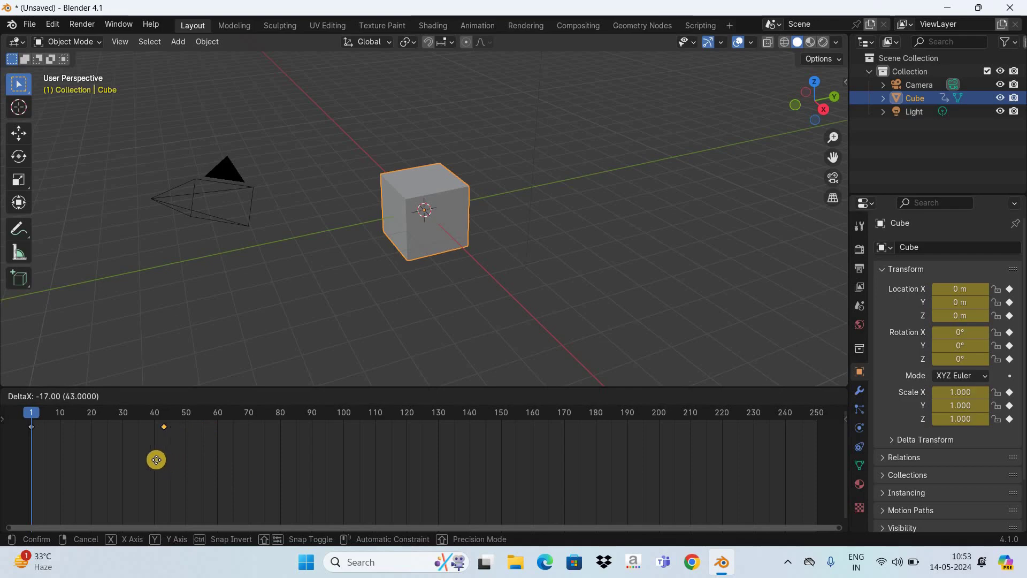
mouse_move(141, 455)
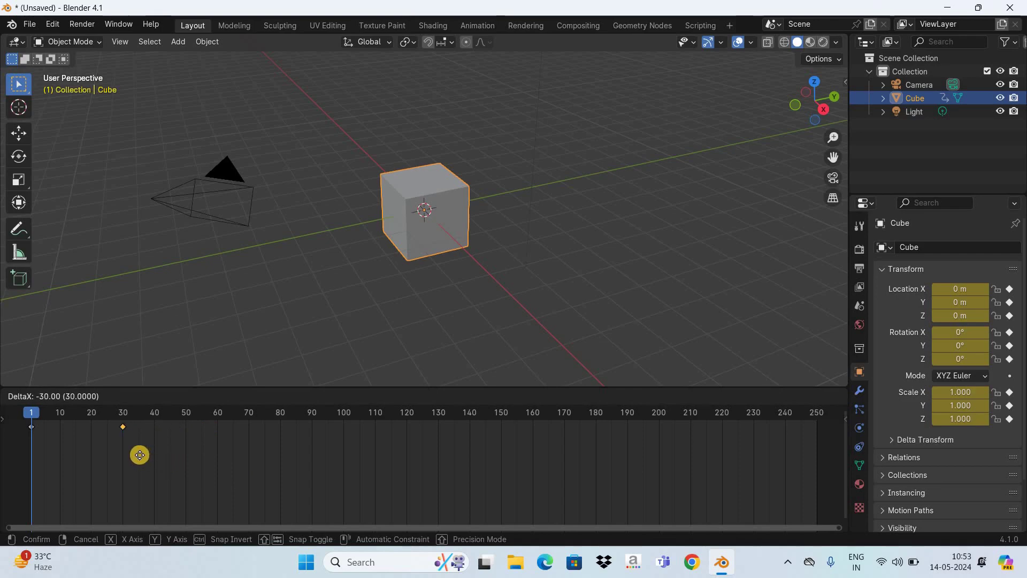
click(139, 455)
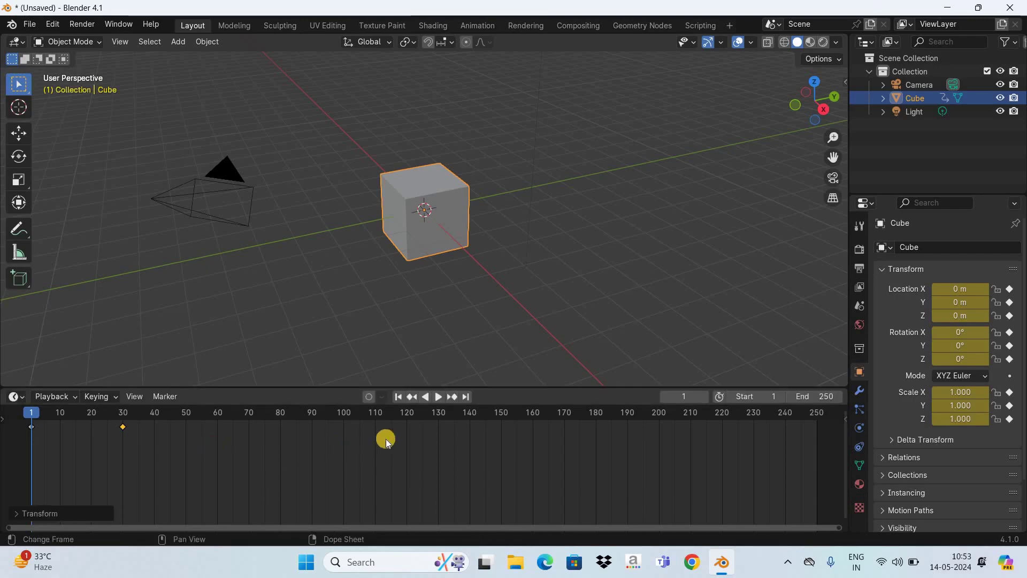
Play the animation with the keyframe at frame 30 several times to judge its speed, returning to frame 1 after each playback
click(437, 397)
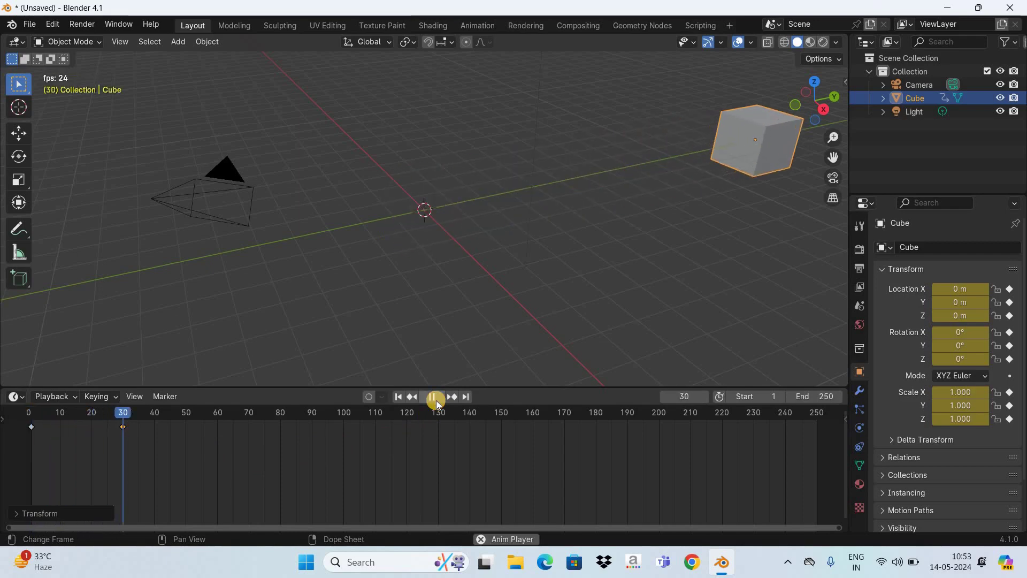
key(space)
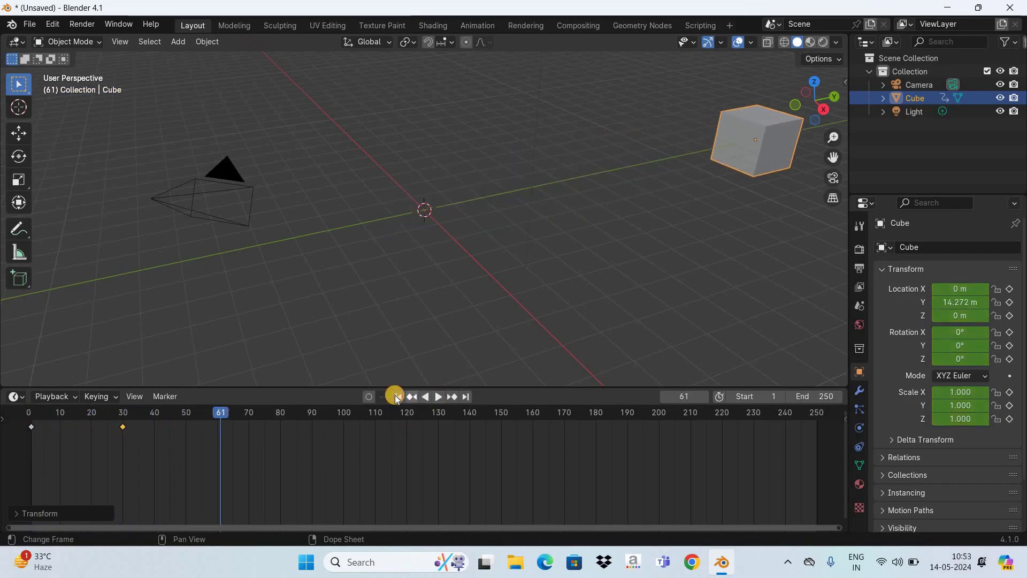
key(shift+Left)
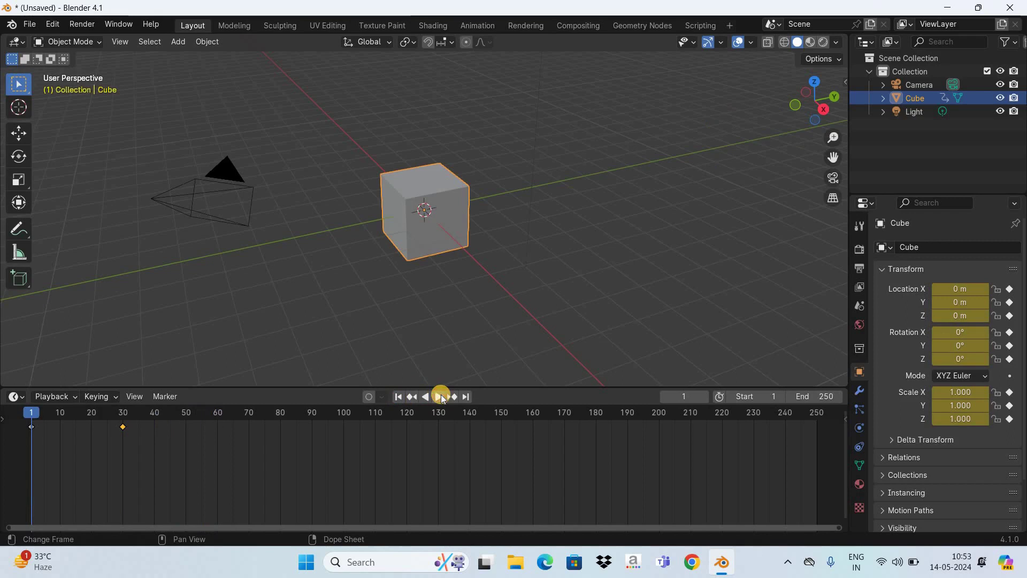
click(440, 396)
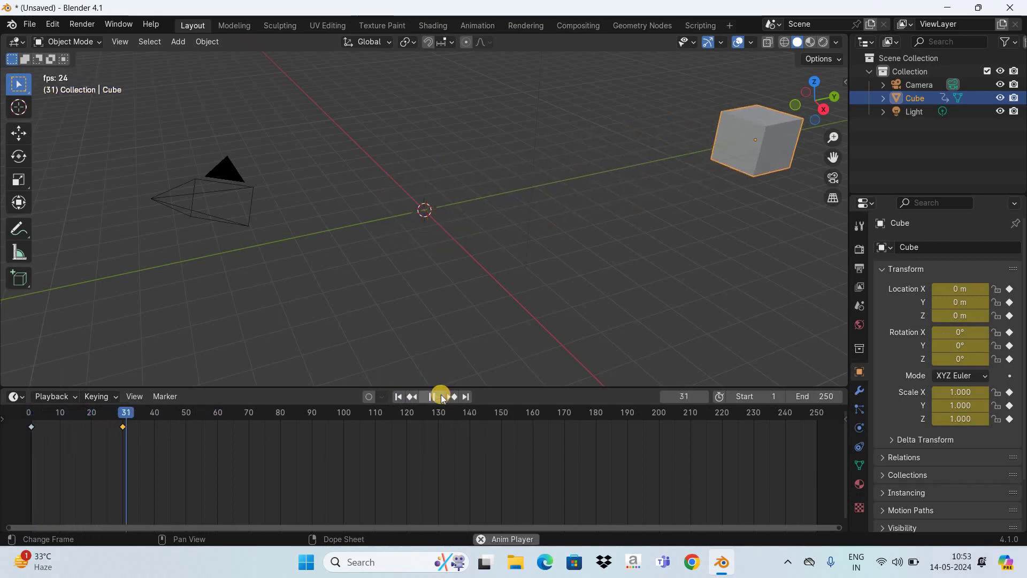
click(441, 397)
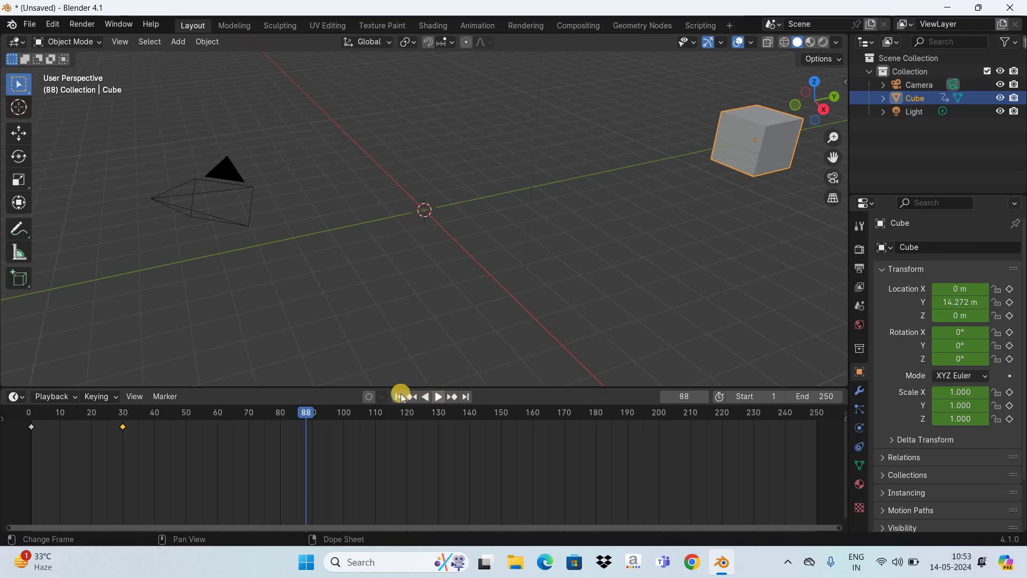
key(shift+Left)
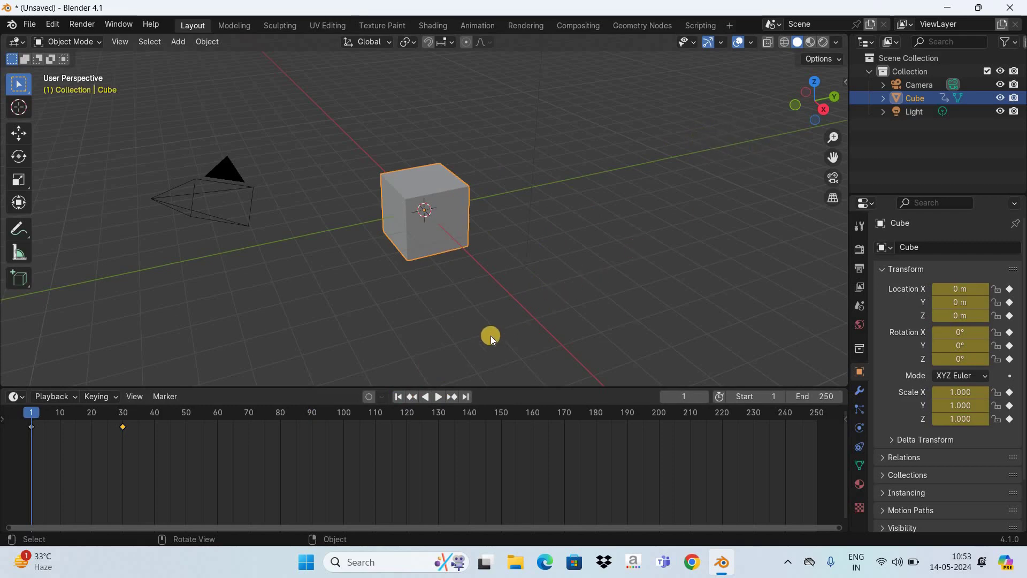
click(440, 396)
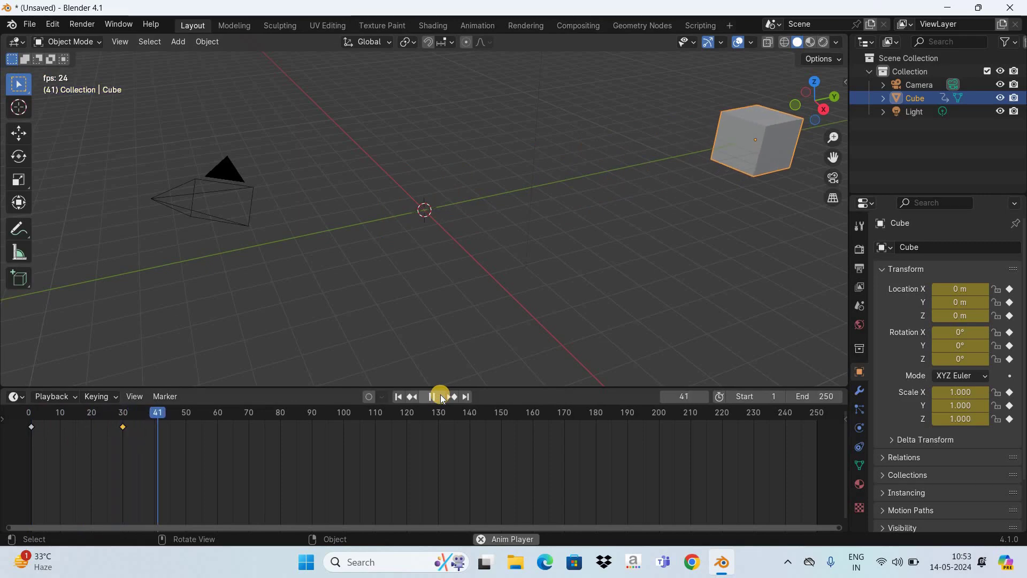
click(440, 397)
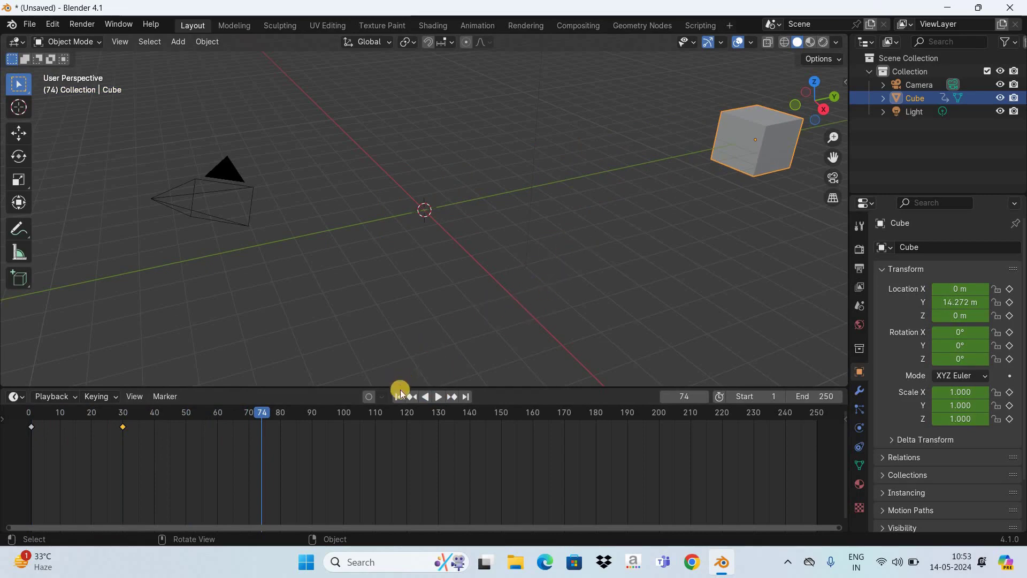
key(shift+Left)
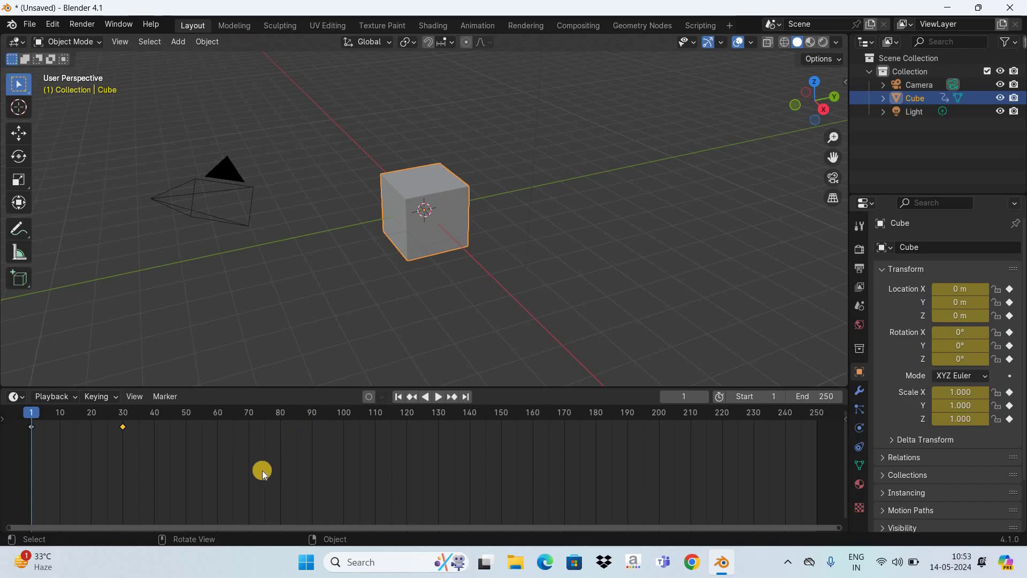
Move the cube's second keyframe to frame 90 to slow down the movement
click(122, 426)
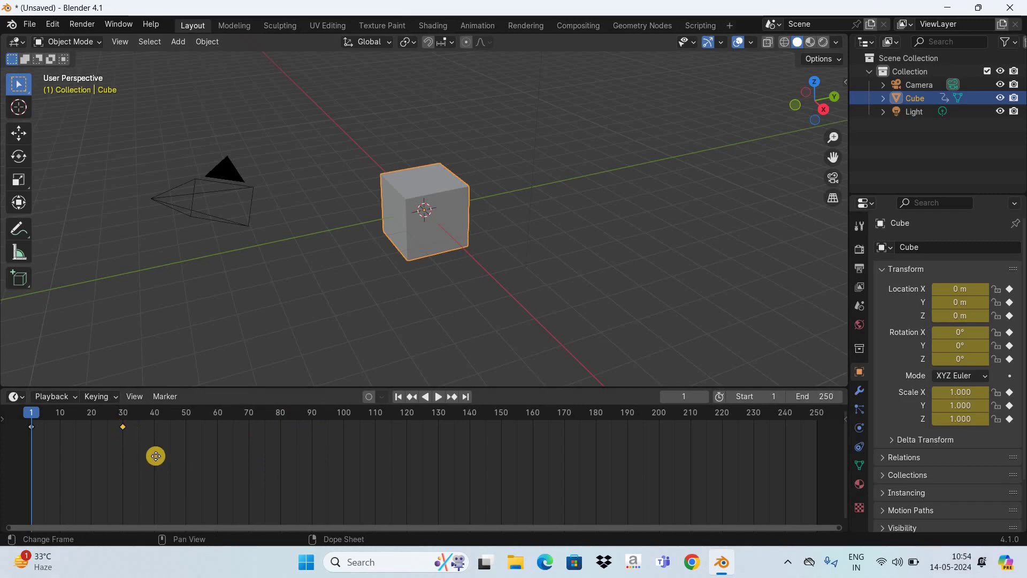
key(g)
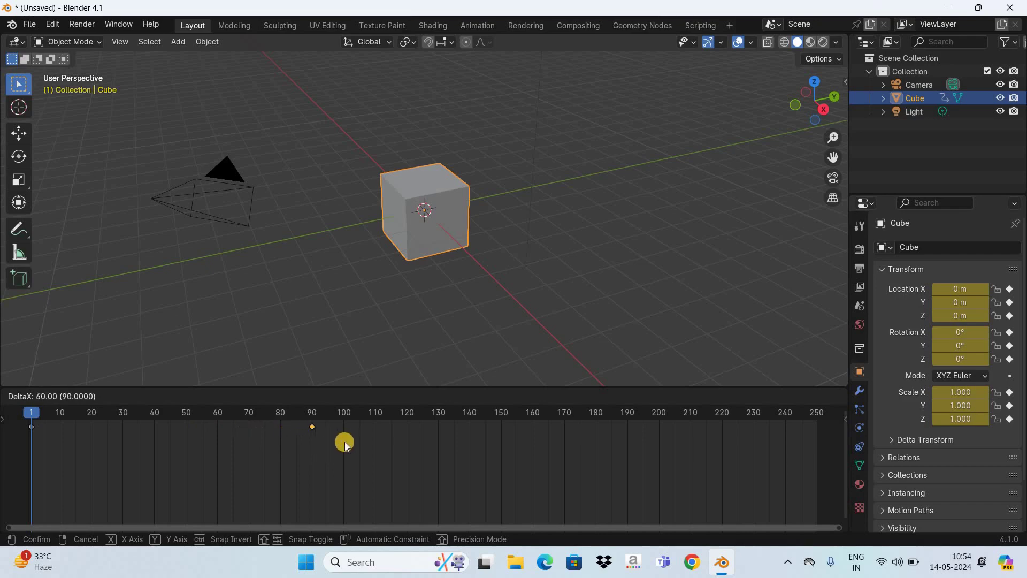
click(344, 442)
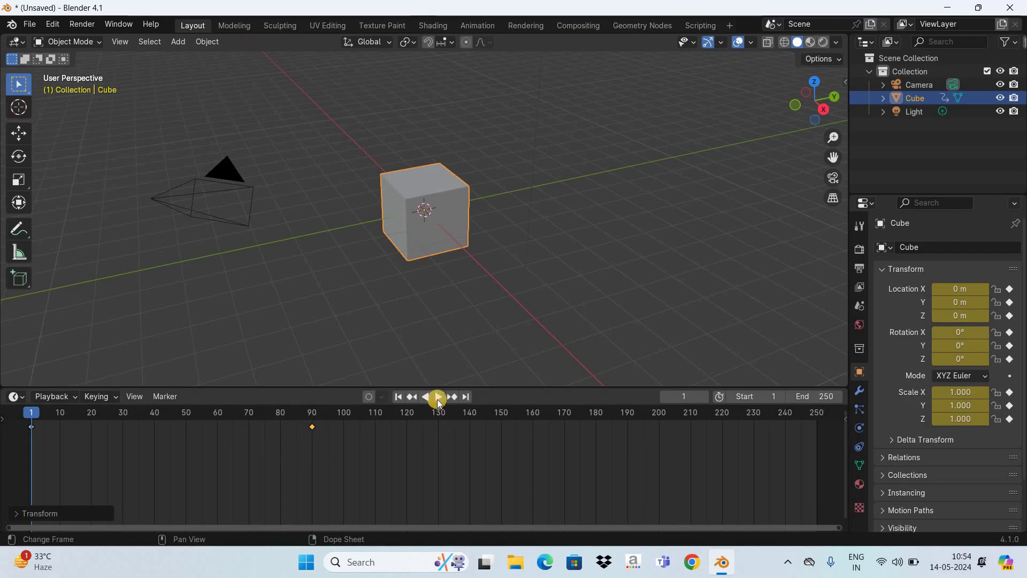
Play the animation with the keyframe at frame 90 twice from frame 1 to check the slower motion
click(437, 399)
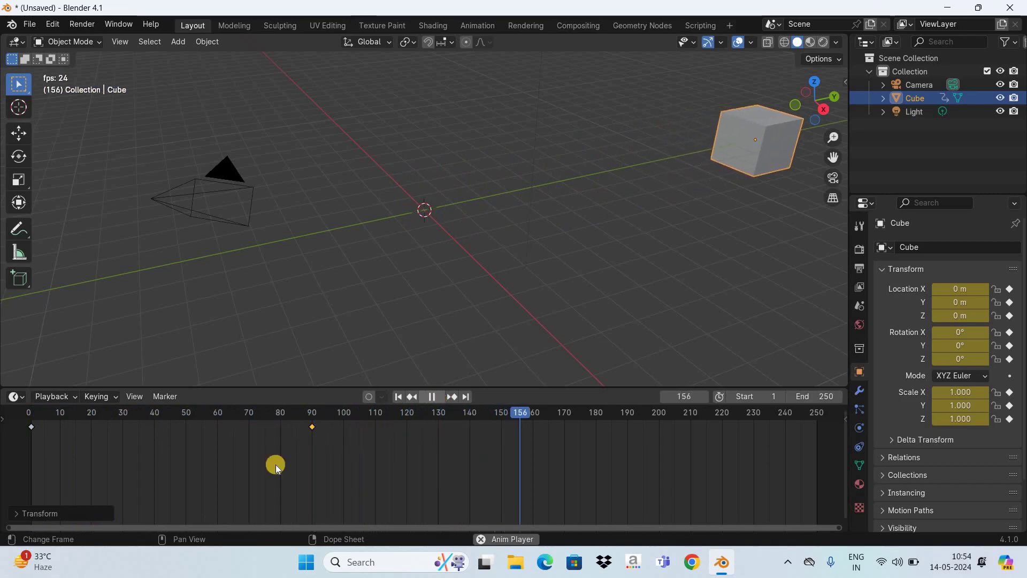
key(space)
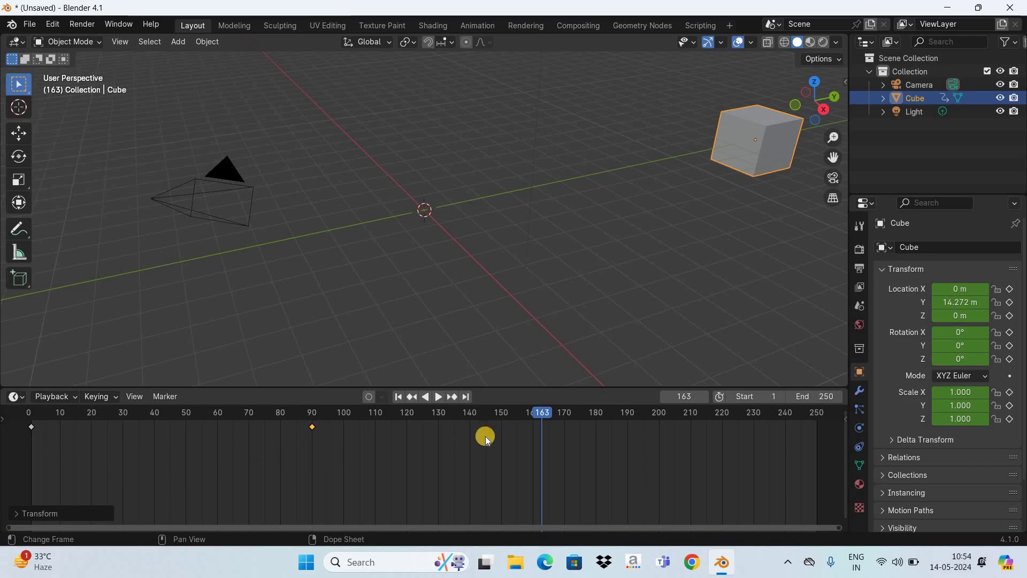
click(398, 396)
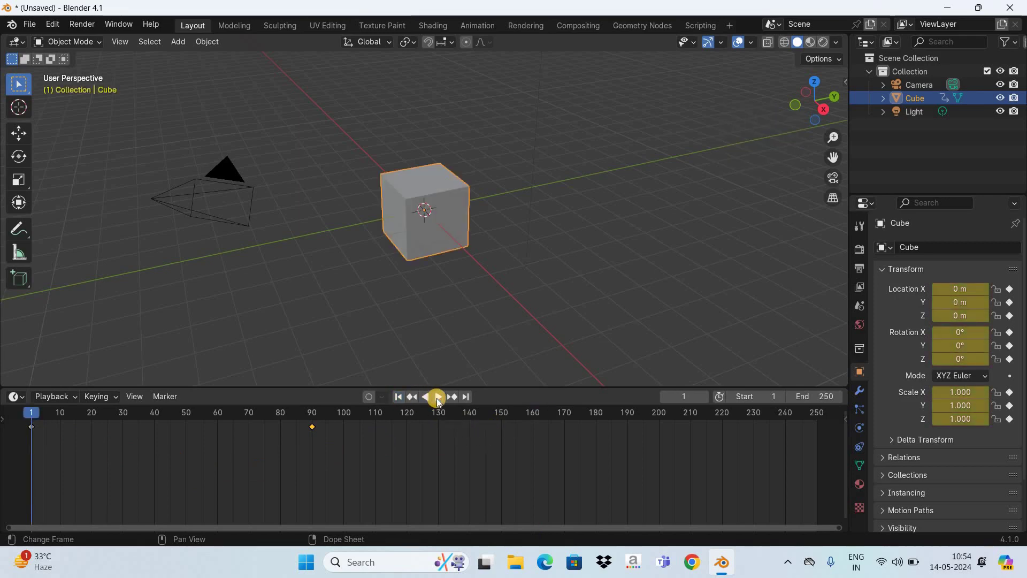
click(437, 397)
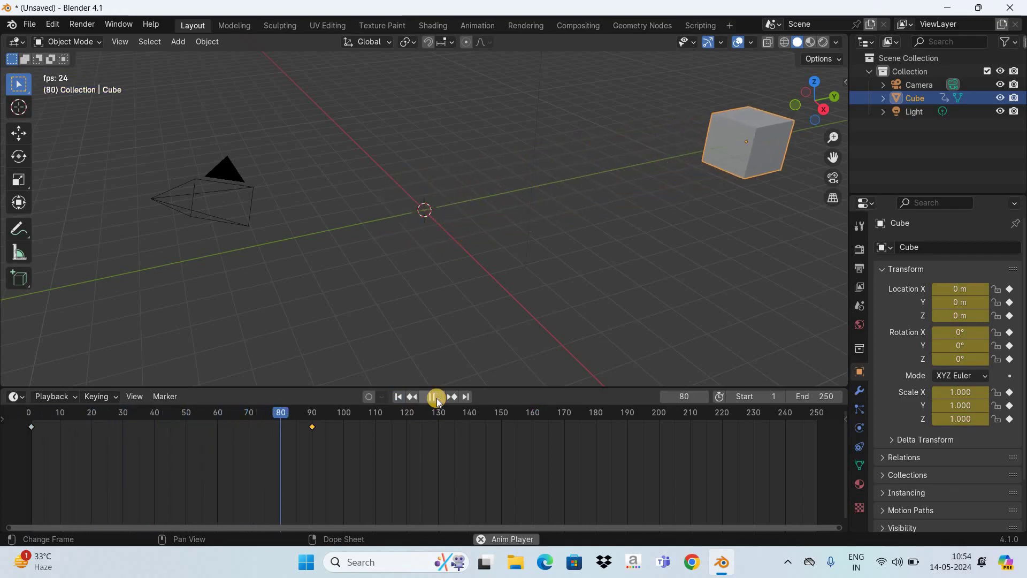
click(437, 398)
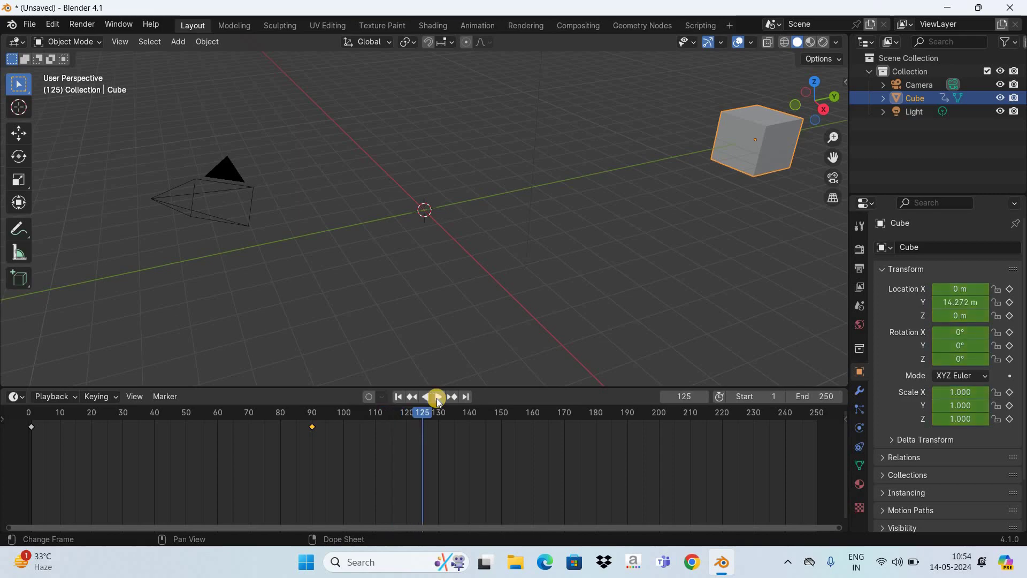